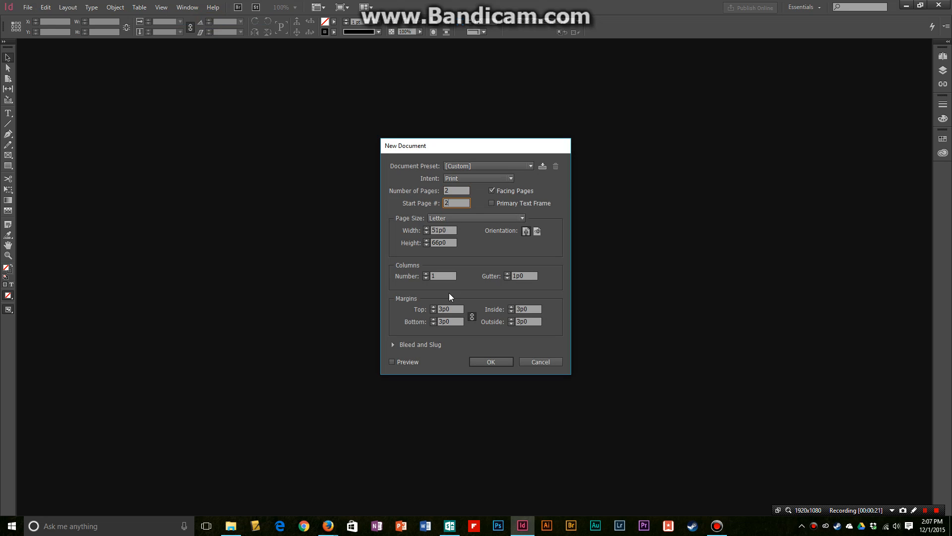
- Reduce all page margins to about 1p5 and create the two-page facing Letter document
left_click(433, 311)
left_click(433, 311)
left_click(433, 311)
left_click(433, 311)
left_click(433, 311)
left_click(489, 362)
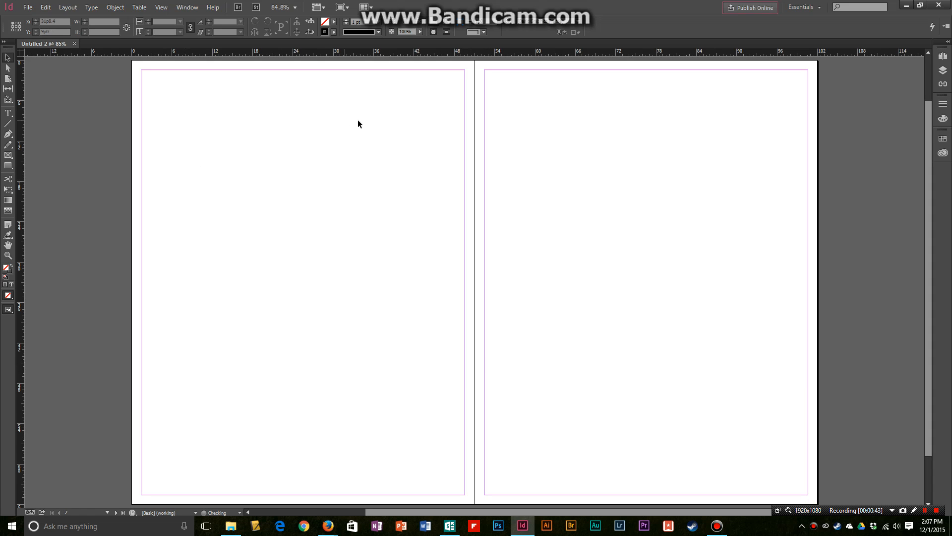
left_click_drag(366, 122, 199, 375)
left_click_drag(536, 111, 748, 418)
- Draw a text frame in the upper part of the left page and enter a 72 pt "T"
left_click(8, 113)
left_click_drag(264, 138, 381, 222)
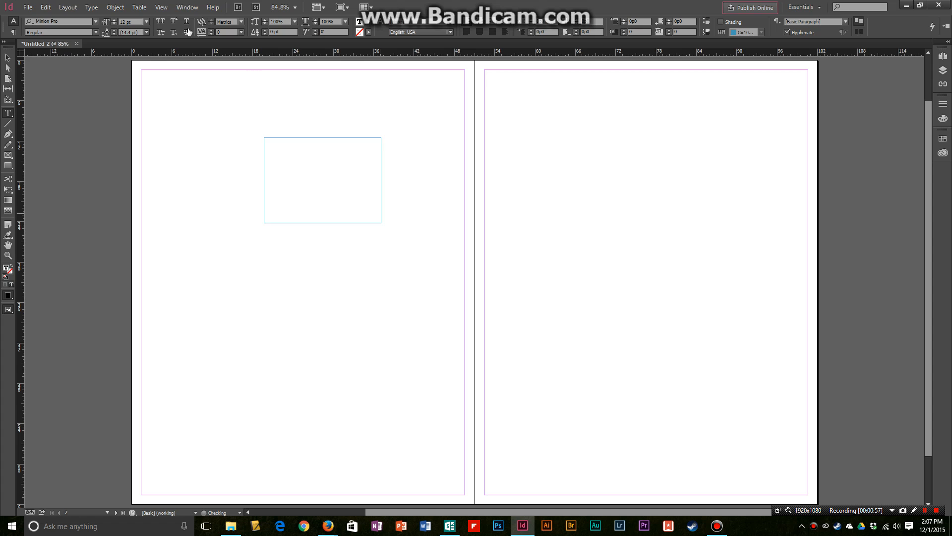
left_click(147, 22)
left_click(137, 172)
type("T")
- Move the "T" text frame to the left page's top margin, then to the page's upper-left area
left_click(8, 58)
left_click_drag(280, 158, 330, 84)
left_click(283, 88)
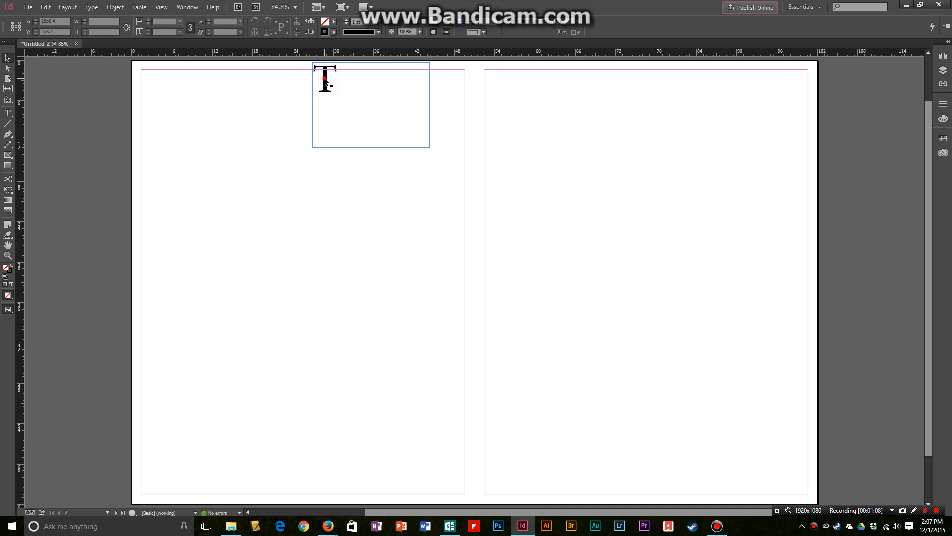
left_click_drag(321, 73, 323, 80)
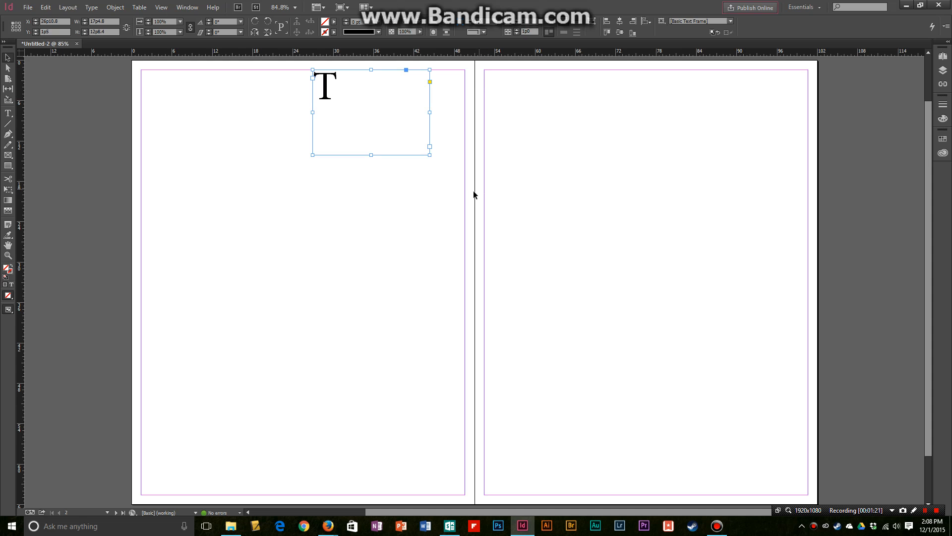
left_click_drag(327, 94, 199, 106)
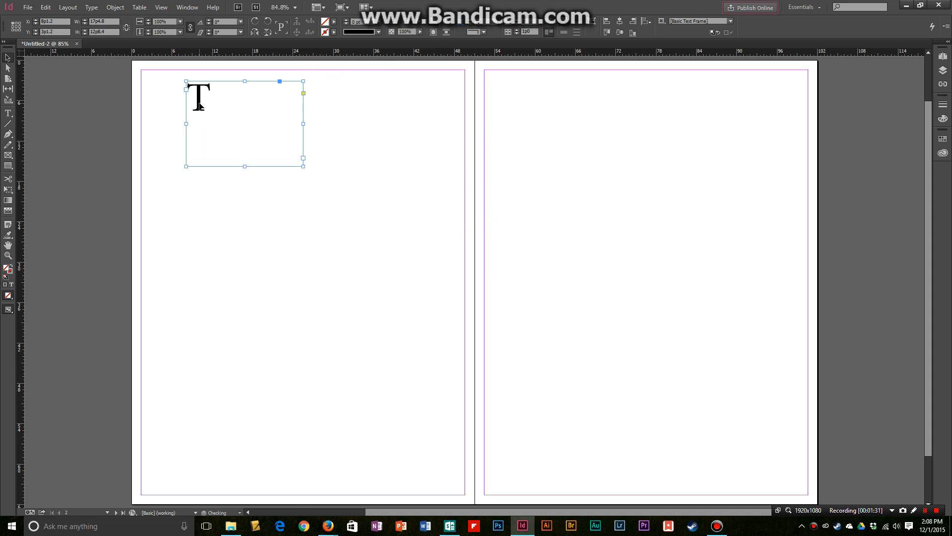
- Delete the "T" text frame from the left page
left_click(154, 111)
left_click(207, 101)
key("Delete")
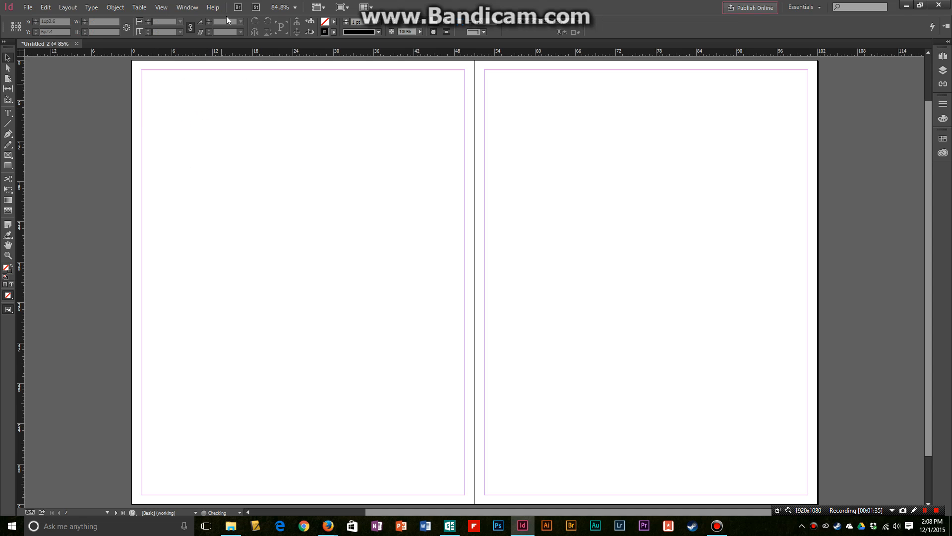
- Show the document grid across the spread
left_click(188, 7)
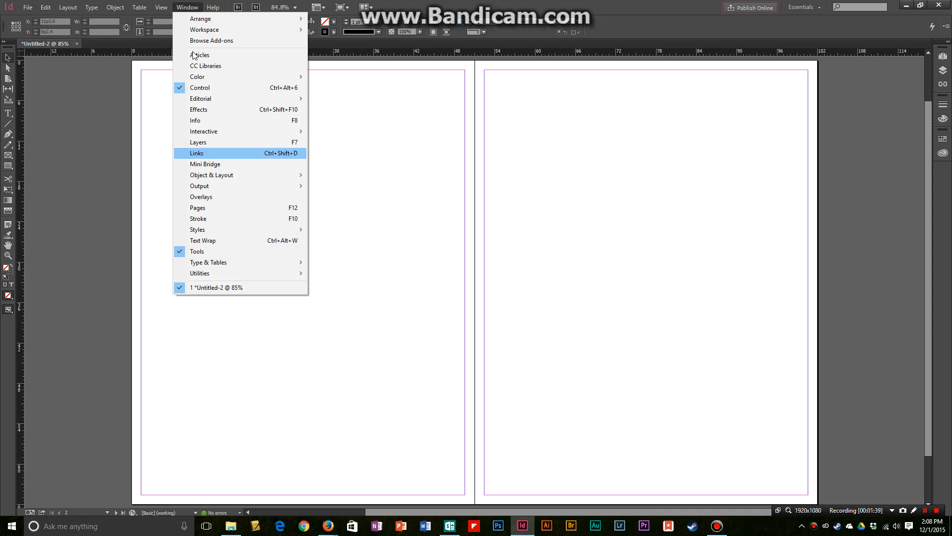
left_click(187, 7)
left_click(161, 7)
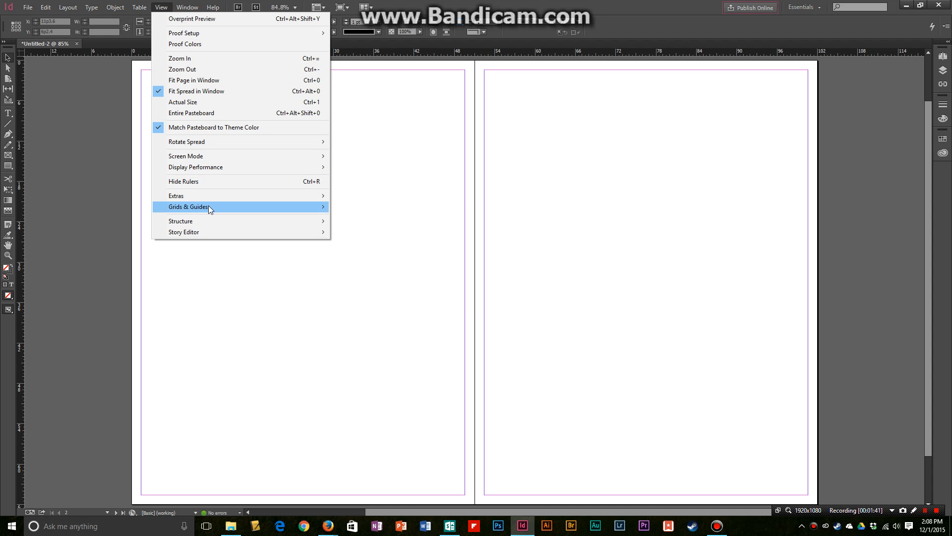
mouse_move(213, 208)
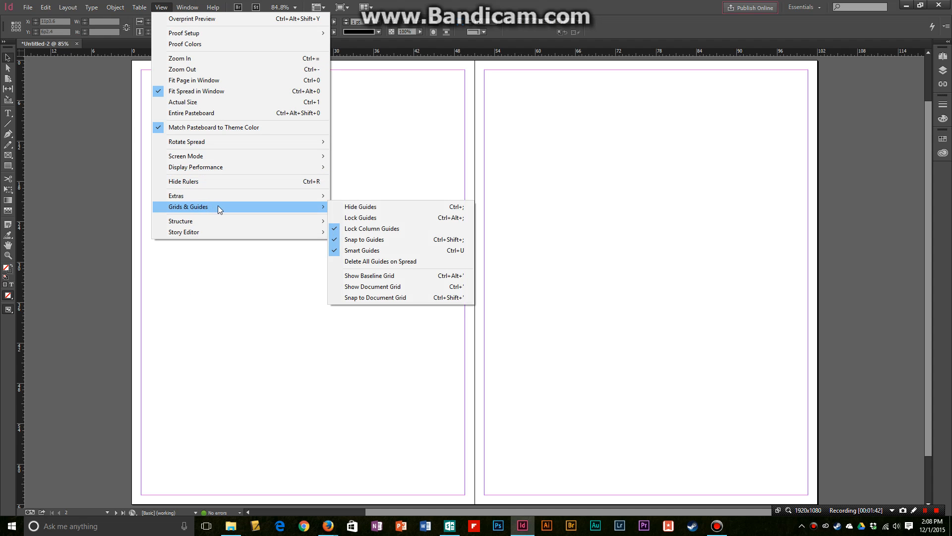
left_click(390, 287)
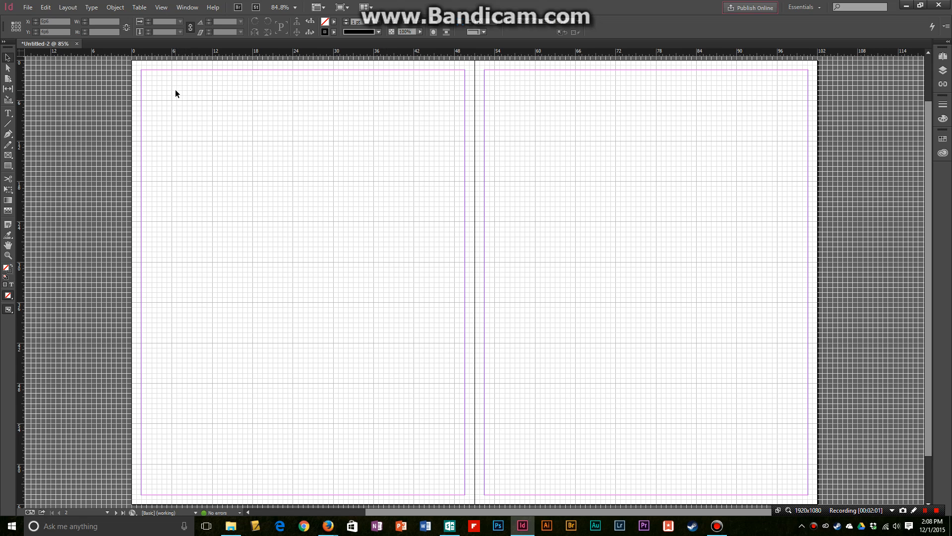
- Draw a rectangular picture frame about 34p7 by 22p7 from the left page's top-left margin corner
left_click(8, 114)
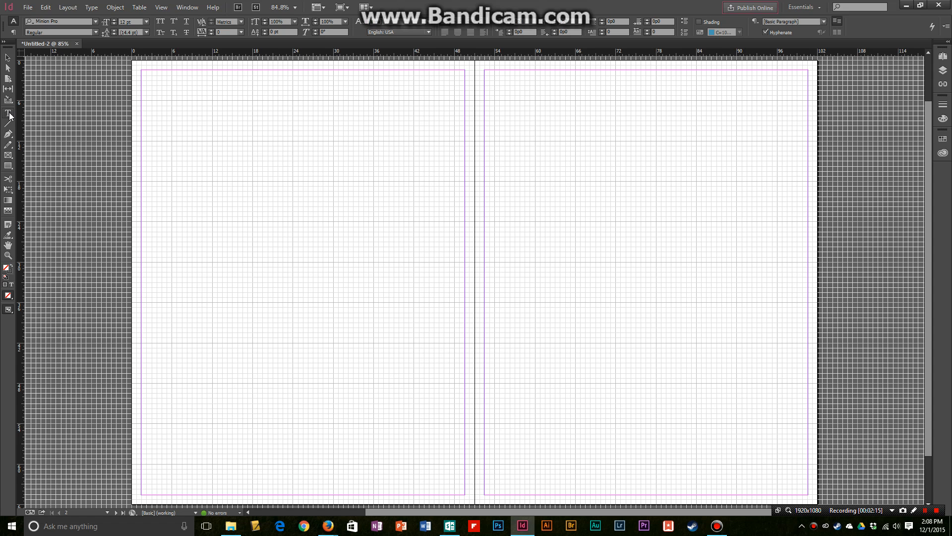
left_click(9, 114)
left_click(8, 157)
left_click_drag(141, 70, 374, 221)
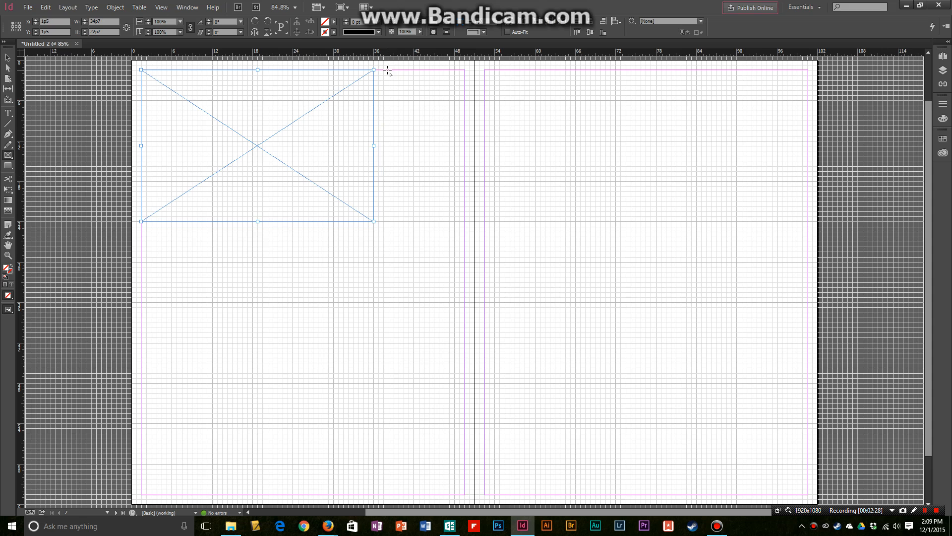
- Add a second picture frame to the right of the large one, ending at the right margin, and resize it to about 12p9.4 square
left_click_drag(388, 71, 465, 160)
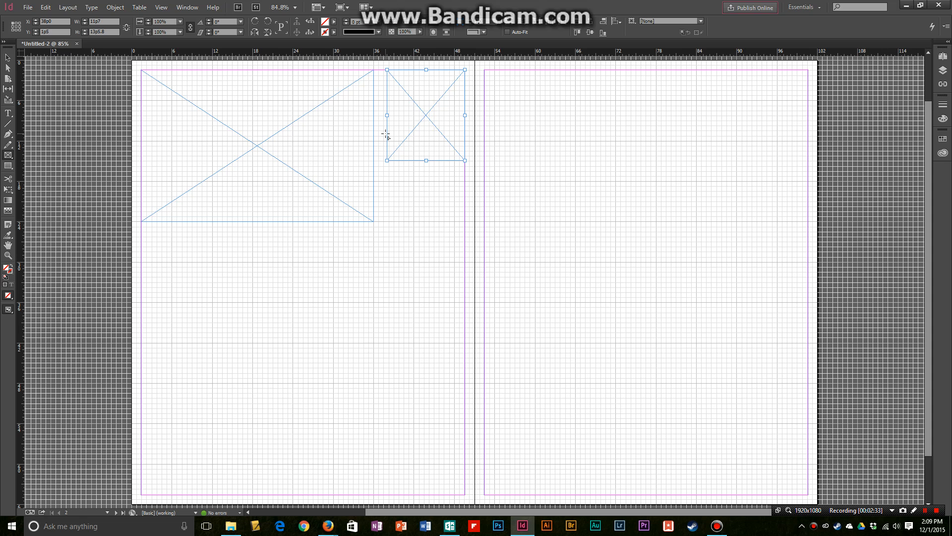
left_click(8, 58)
left_click_drag(388, 161, 379, 156)
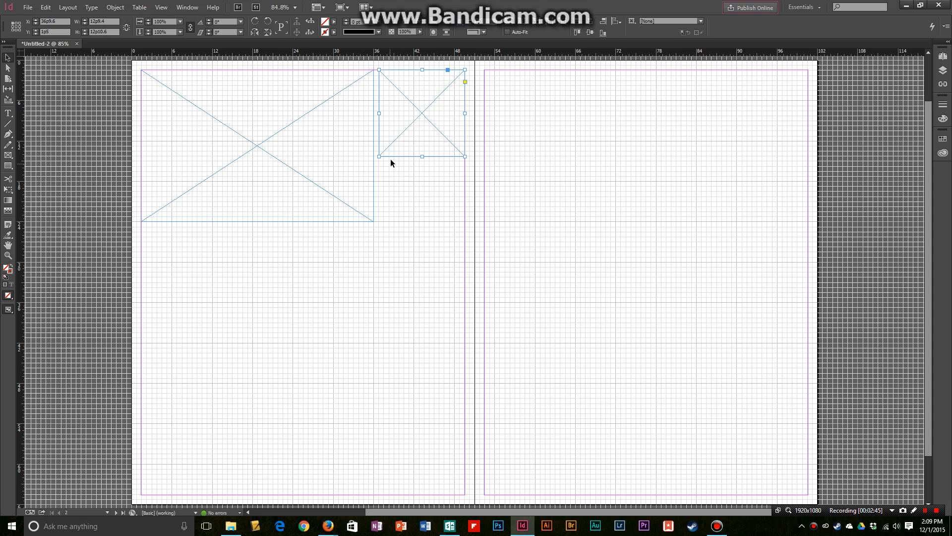
left_click_drag(422, 156, 422, 155)
- Draw a third picture frame about 6p9.6 by 9p1.2 beneath the square one, bottom-aligned with the large frame
left_click(8, 155)
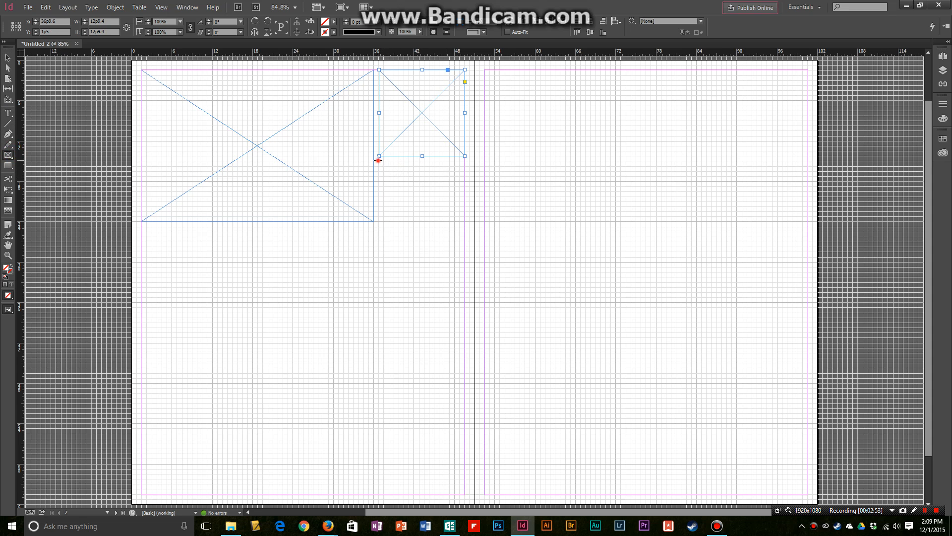
left_click_drag(379, 160, 425, 222)
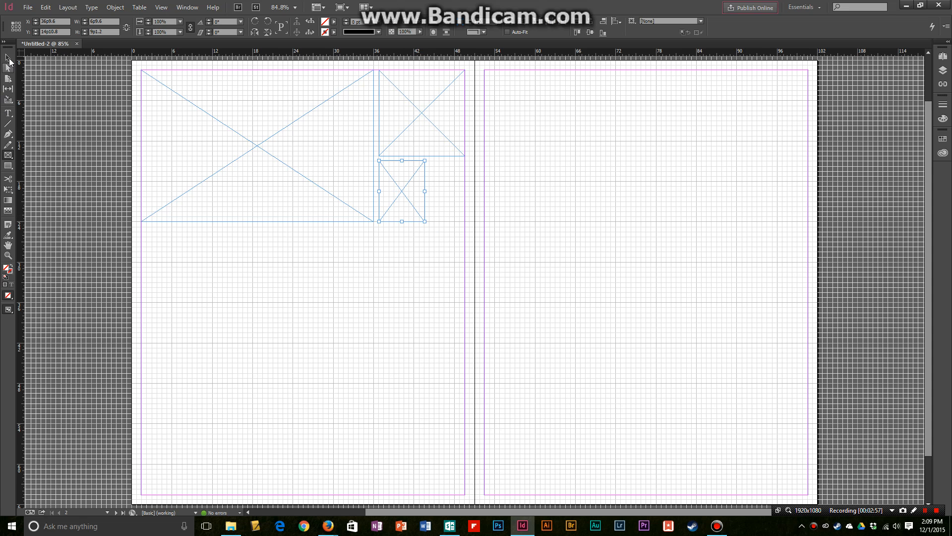
key("v")
left_click(8, 156)
- Draw a text frame about 48p2 wide and 5p10.8 high between the margins, just beneath the picture frames
left_click(8, 113)
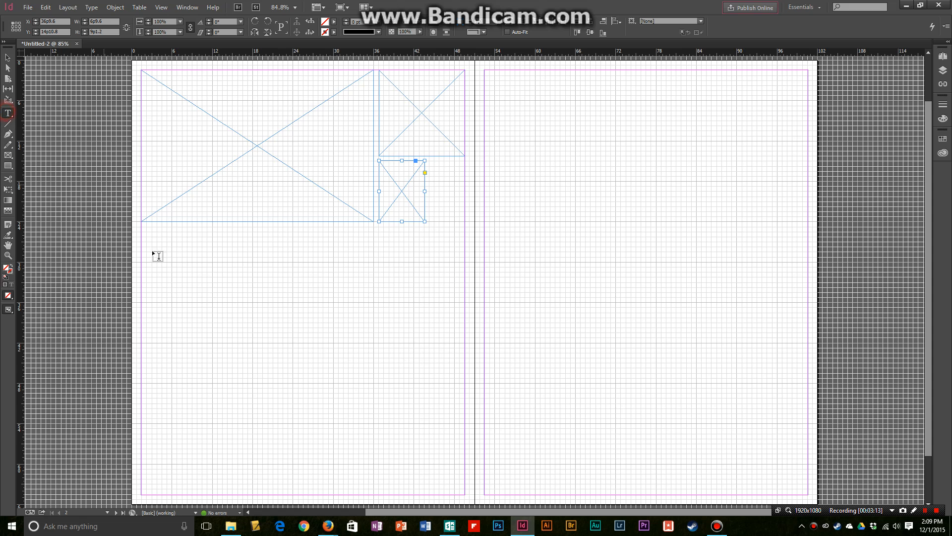
left_click_drag(142, 228, 465, 266)
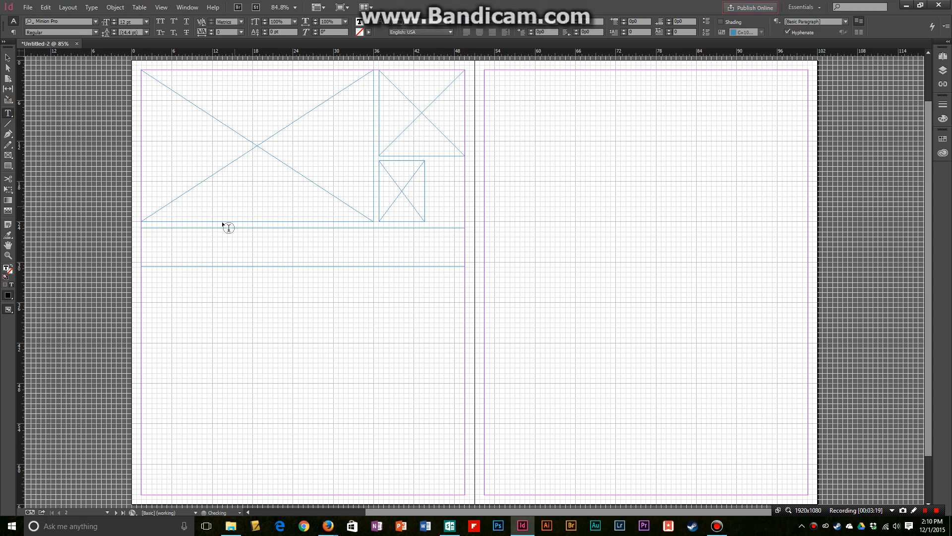
left_click(7, 56)
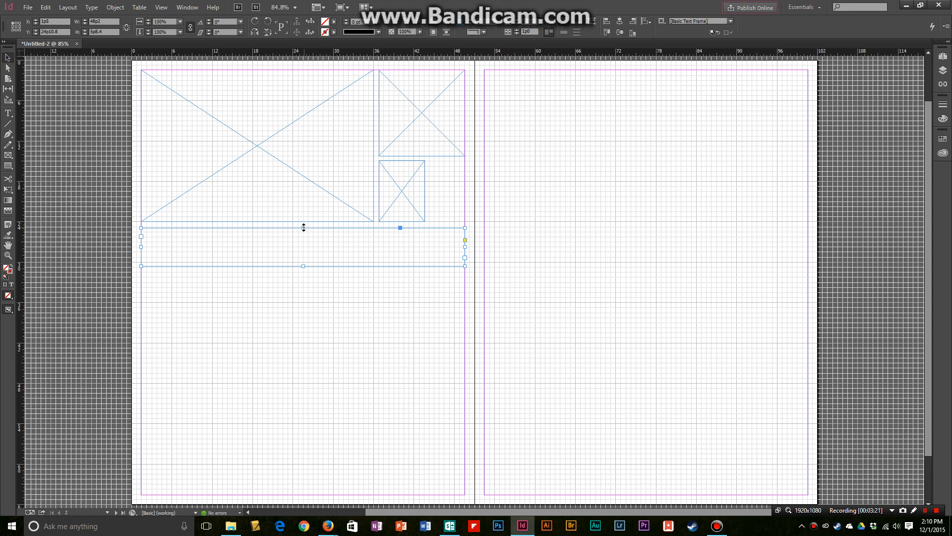
left_click_drag(304, 227, 304, 224)
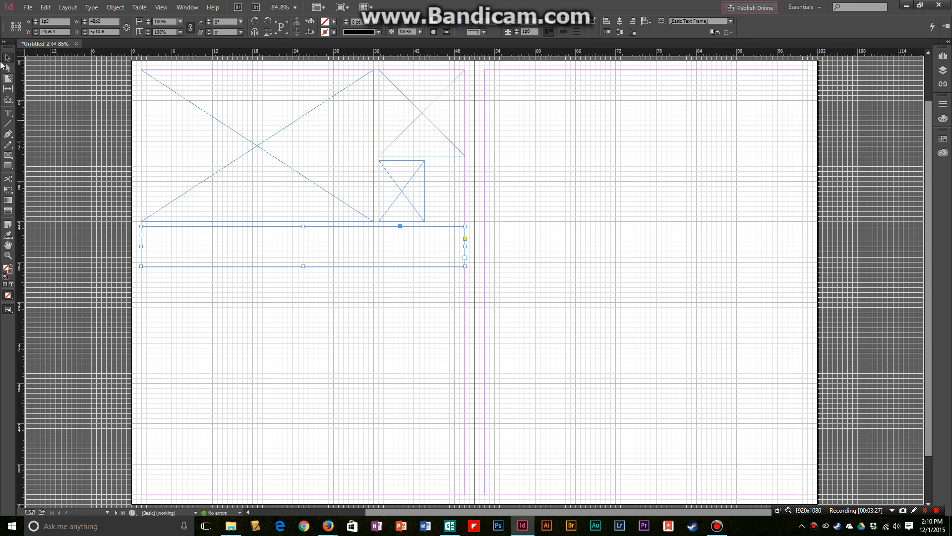
- Enter "headline headline headline" at 48 pt in the wide text frame
left_click(8, 113)
left_click(154, 234)
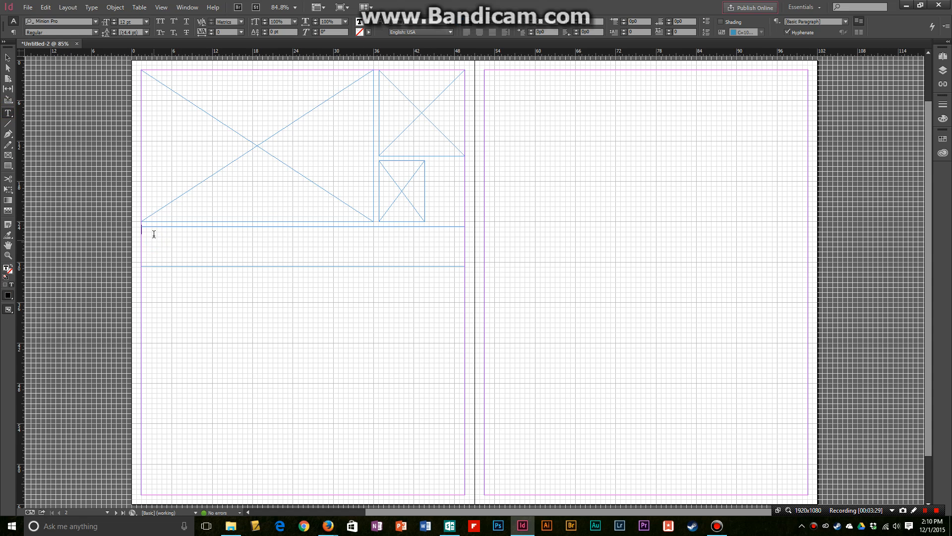
left_click(146, 22)
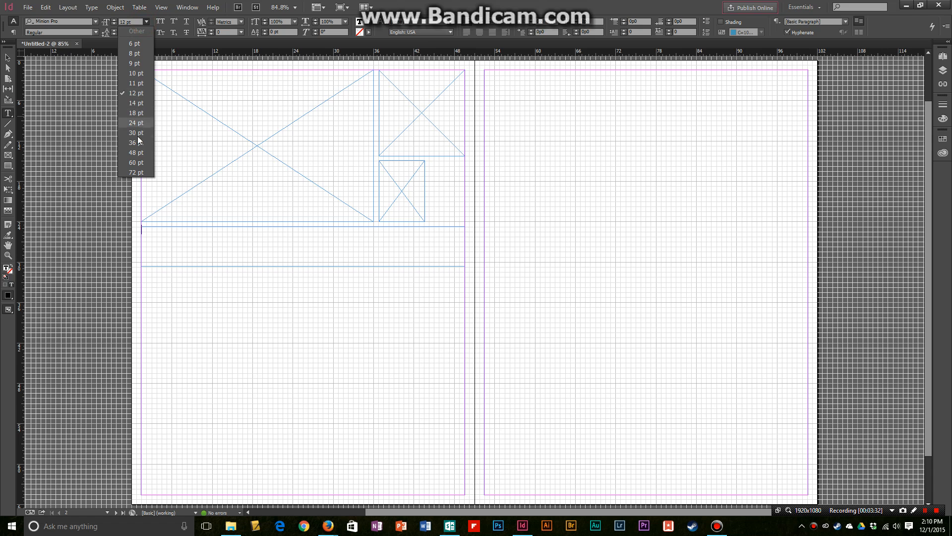
left_click(142, 150)
type("h")
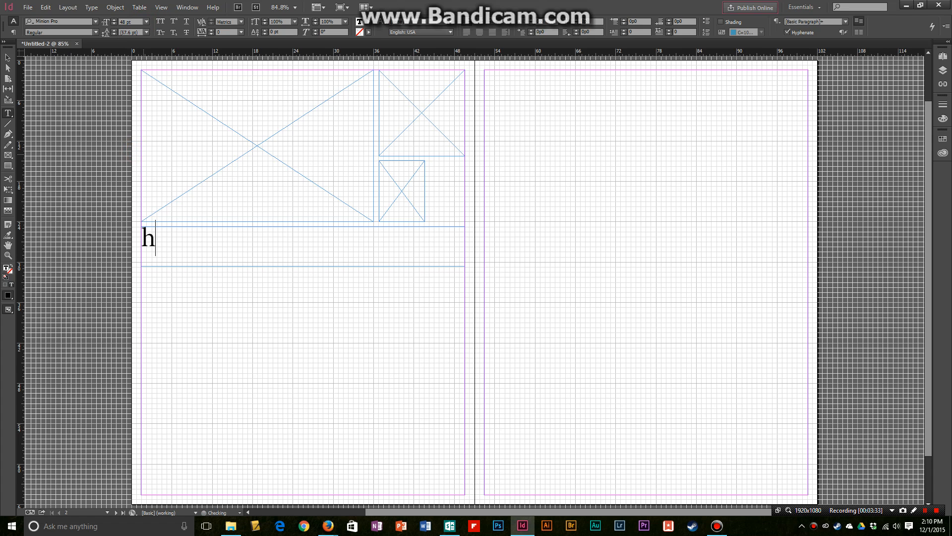
type("eadline headline headline")
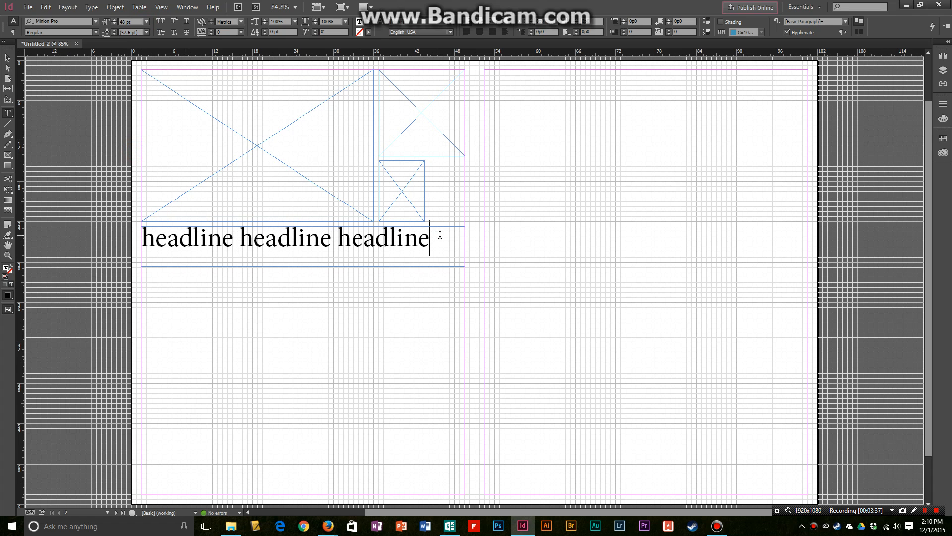
- Shorten the headline frame from its bottom edge to about 3p2.4 high so it fits the text
left_click(435, 240)
left_click(7, 58)
left_click_drag(303, 266, 303, 247)
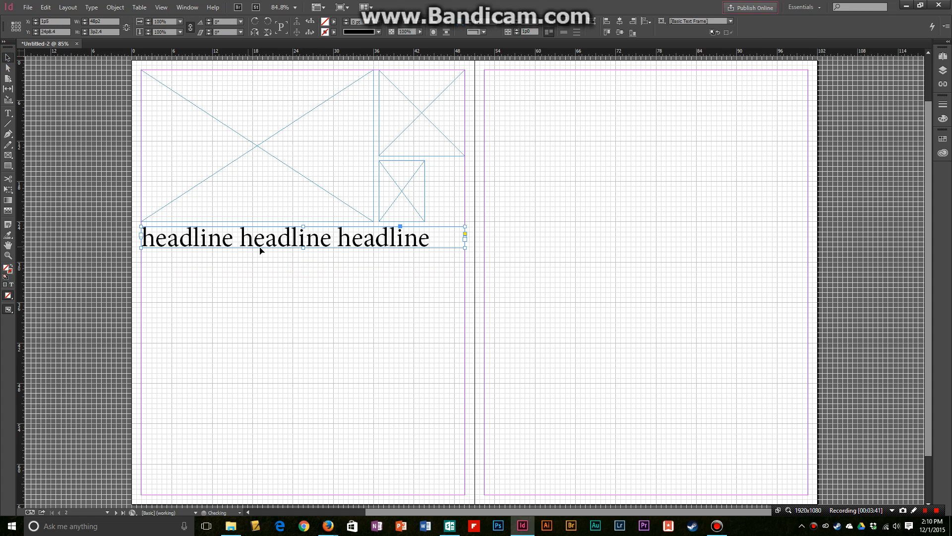
- Draw a picture frame about 16p7 by 23p2.4 below the headline, starting at the left margin
left_click(7, 154)
left_click_drag(142, 267, 253, 423)
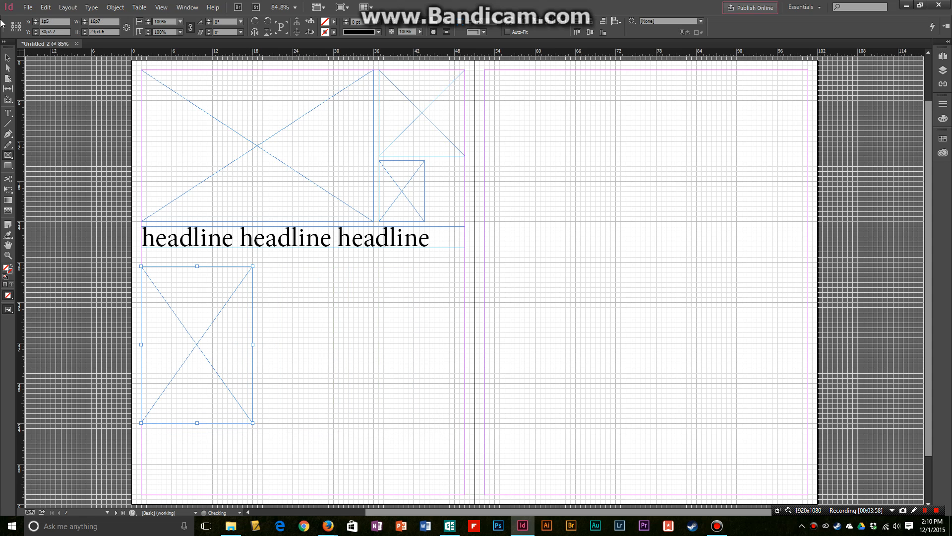
left_click(8, 58)
left_click_drag(196, 265, 196, 267)
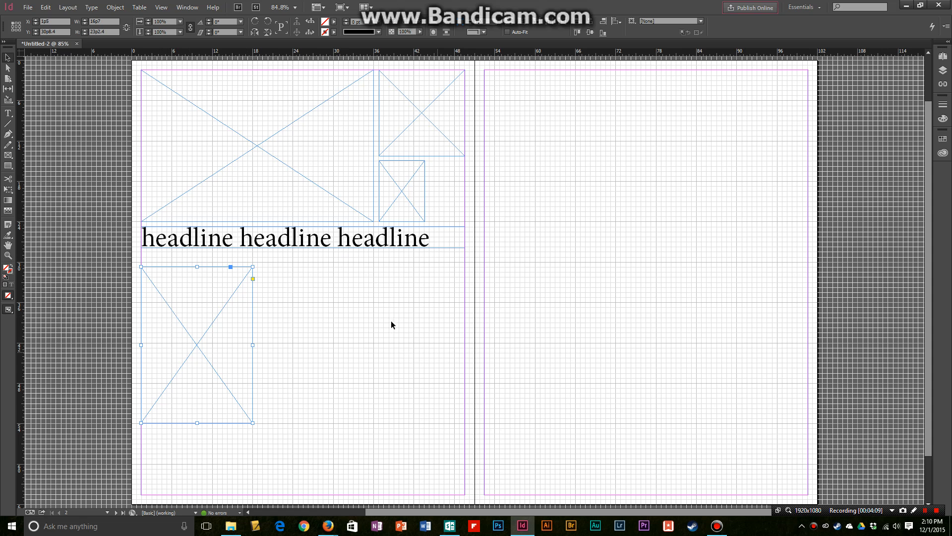
- Draw a text frame between the lower picture frame and the right margin, bottom-aligned with the picture frame, and fill it with placeholder text
left_click(7, 113)
left_click_drag(258, 297, 466, 424)
left_click(91, 7)
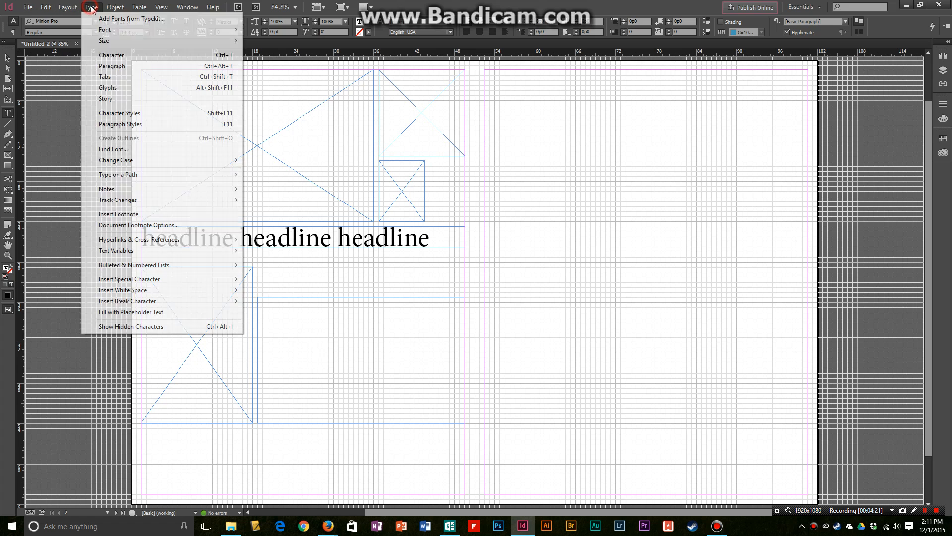
left_click(130, 312)
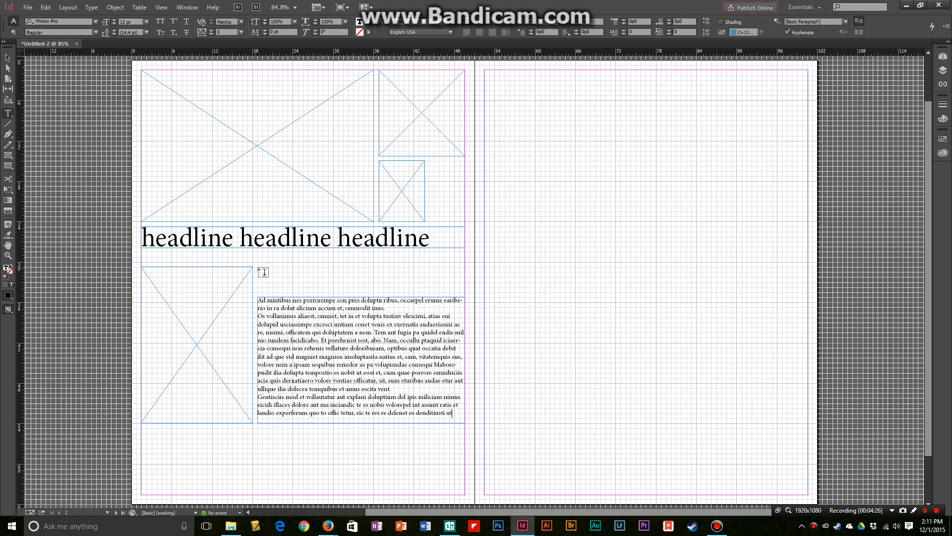
- Add a text frame above the placeholder text reading "headline headline headline" and enlarge its type to 31 pt
left_click_drag(258, 267, 465, 292)
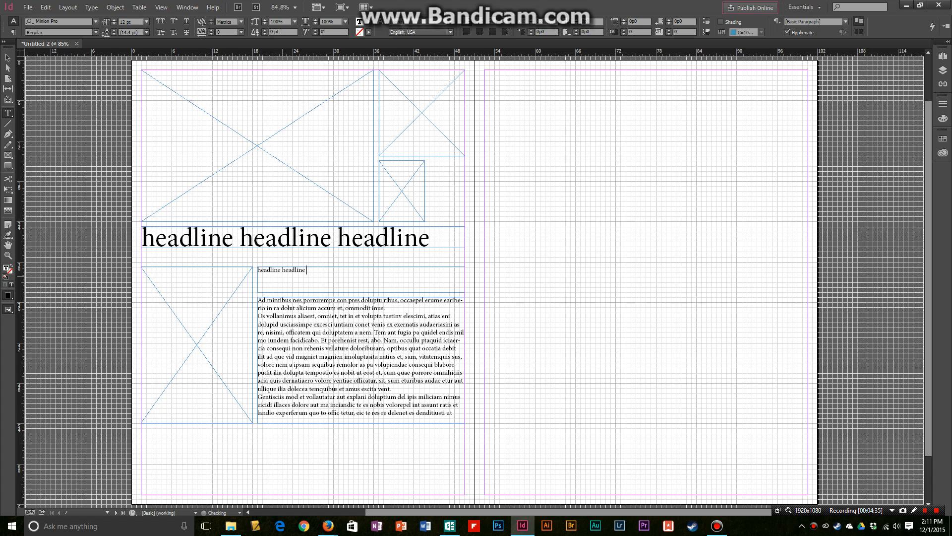
left_click_drag(350, 277, 204, 261)
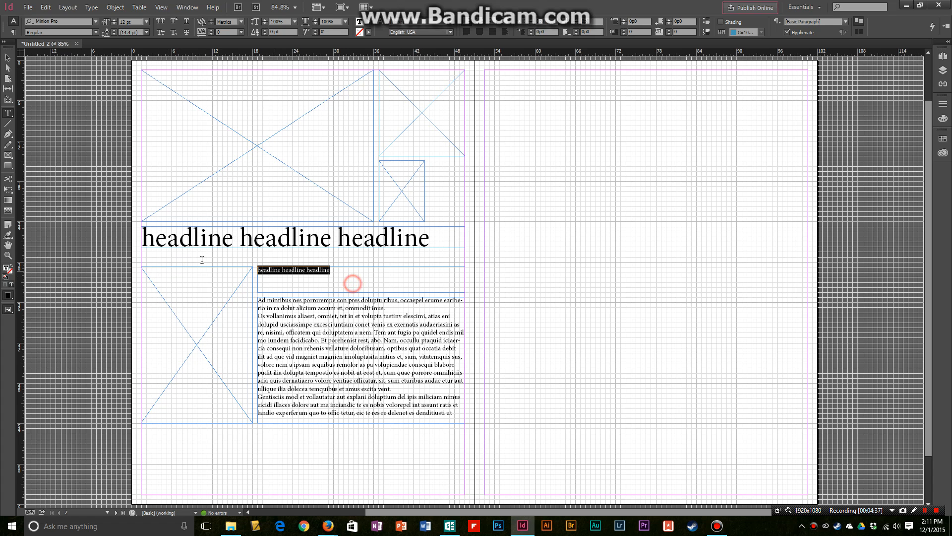
left_click(114, 20)
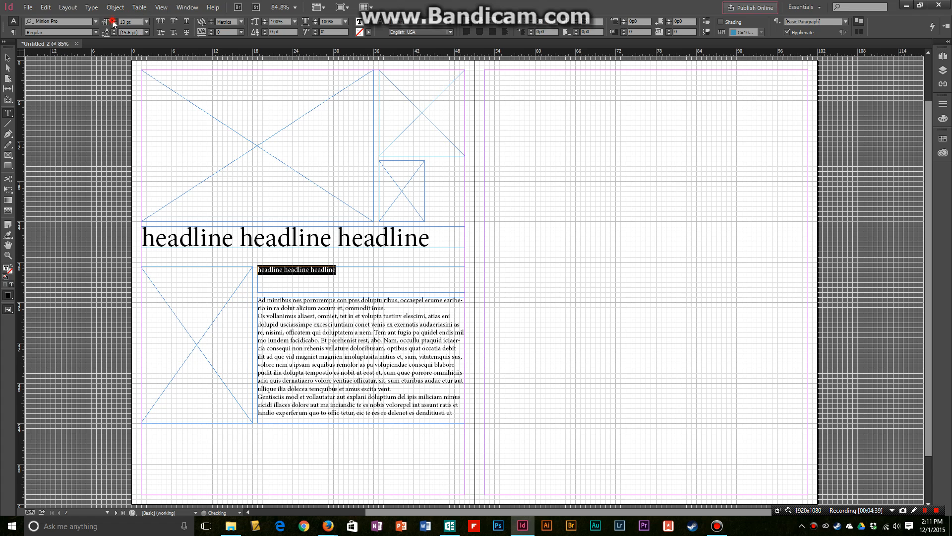
left_click(114, 20)
left_click(114, 20)
left_click(114, 20)
left_click(114, 20)
left_click(115, 20)
left_click(114, 20)
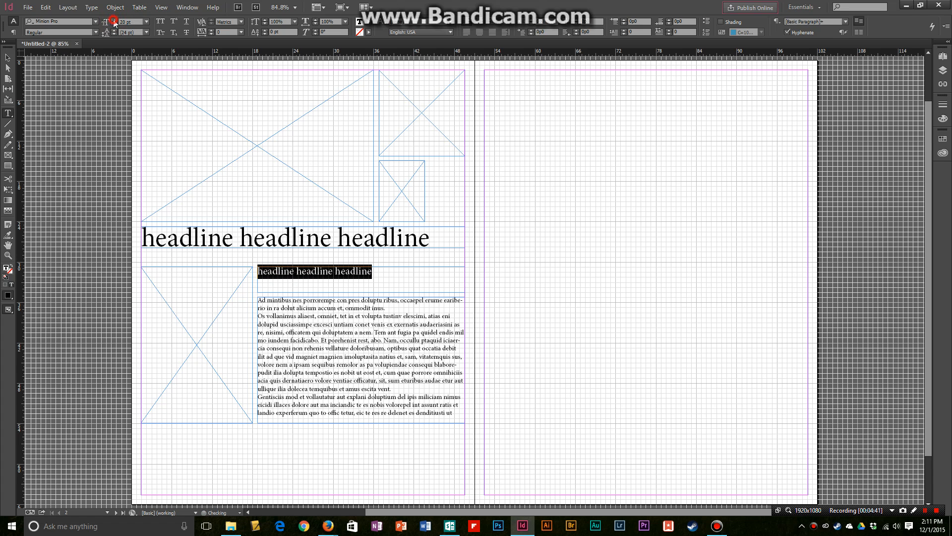
left_click(114, 20)
left_click(114, 20)
left_click(114, 20)
left_click(114, 19)
left_click(114, 20)
left_click(114, 20)
left_click(114, 20)
left_click(114, 20)
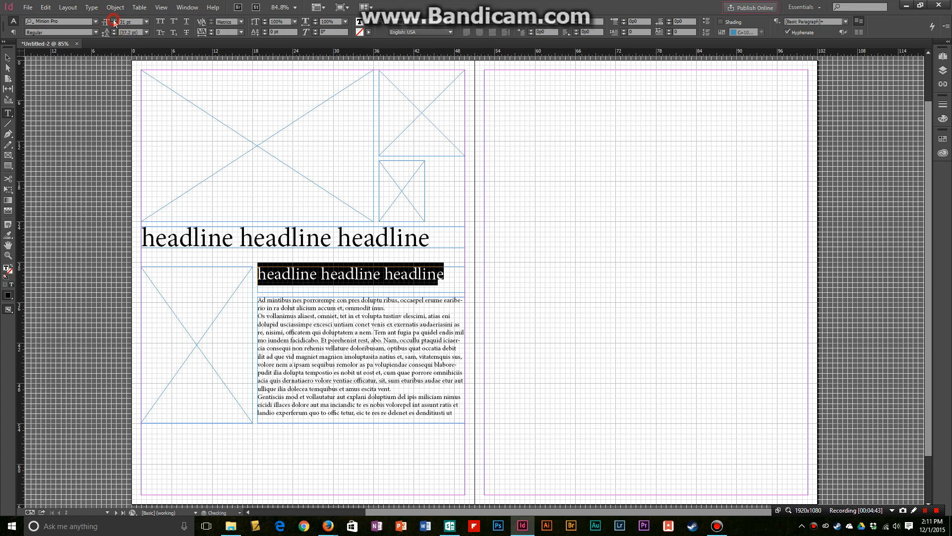
- Enlarge the selected headline above the placeholder text to 57 pt
left_click(114, 21)
left_click(114, 20)
left_click(114, 20)
left_click(115, 21)
left_click(114, 20)
left_click(114, 20)
left_click(114, 20)
left_click(114, 20)
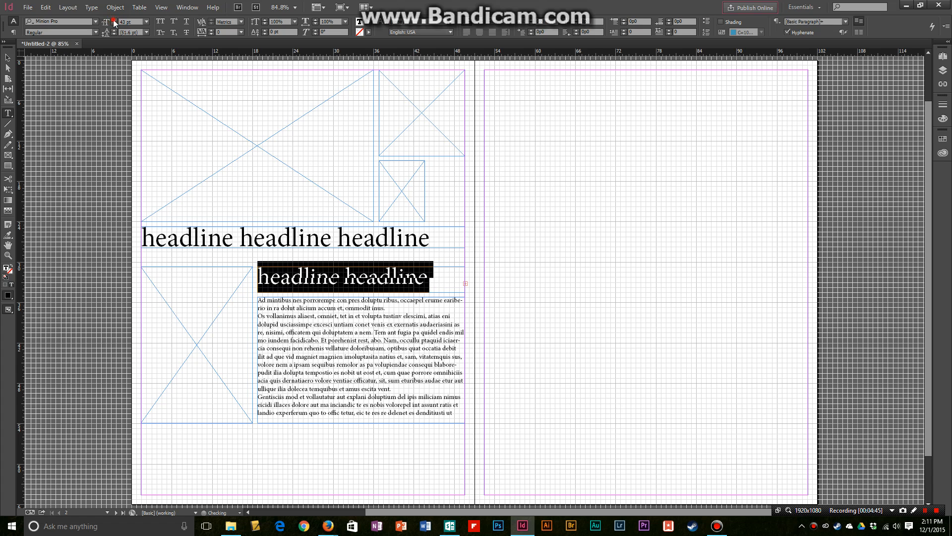
left_click(114, 21)
left_click(114, 20)
left_click(114, 20)
left_click(114, 20)
left_click(114, 21)
left_click(114, 20)
left_click(114, 20)
left_click(114, 20)
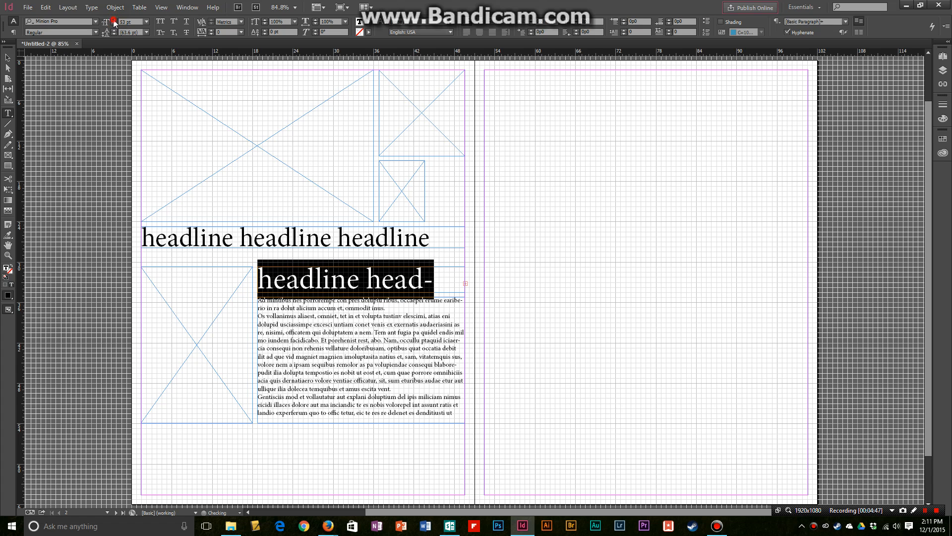
left_click(114, 20)
left_click(114, 20)
left_click(114, 21)
left_click(114, 20)
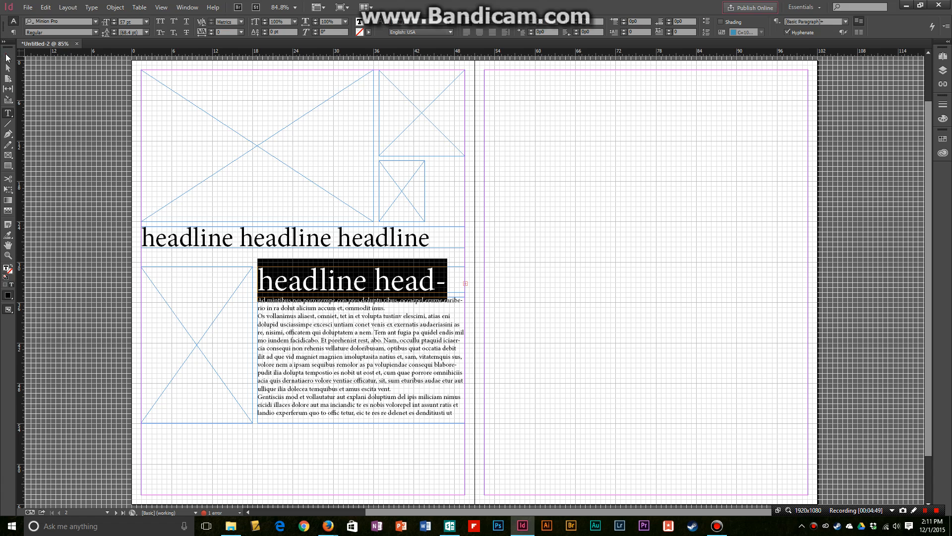
left_click(8, 58)
left_click(53, 98)
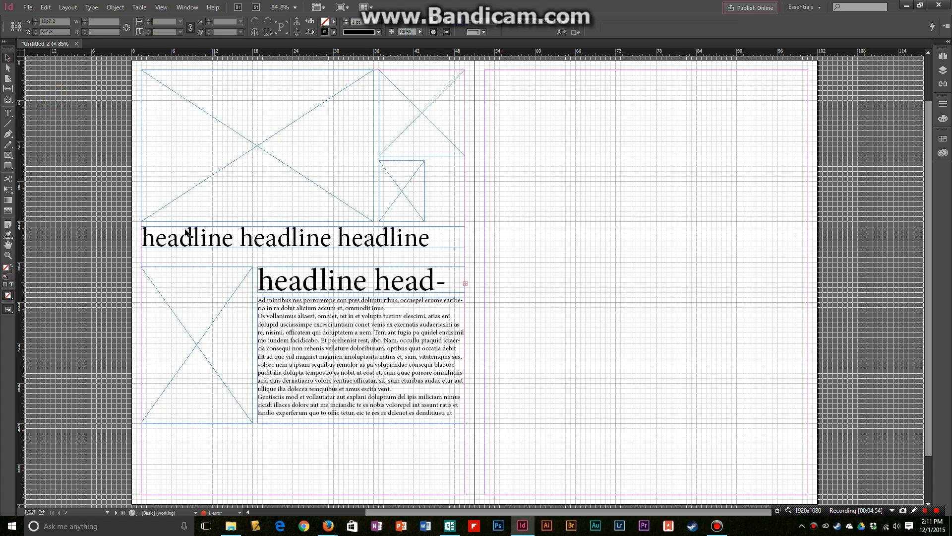
- Delete all picture and text frames on the left page
left_click(224, 385)
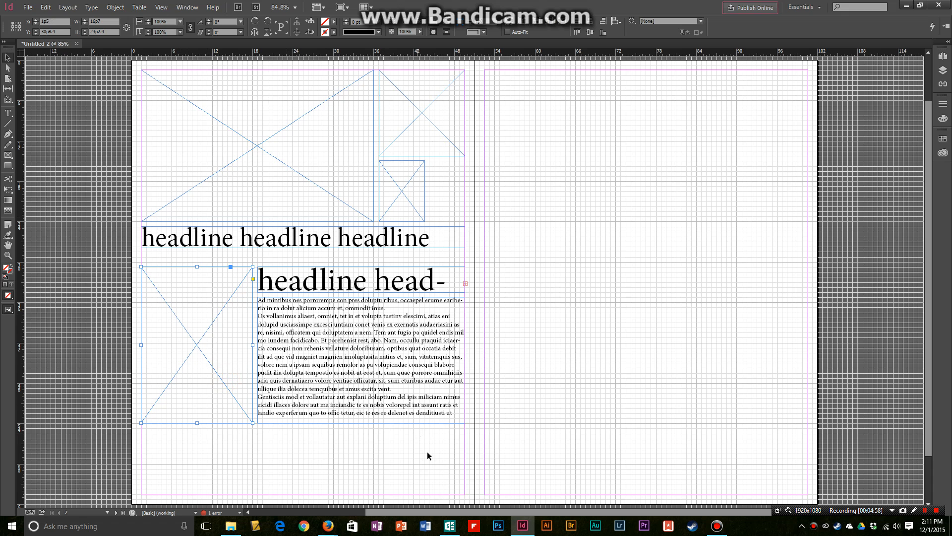
left_click_drag(430, 458, 210, 135)
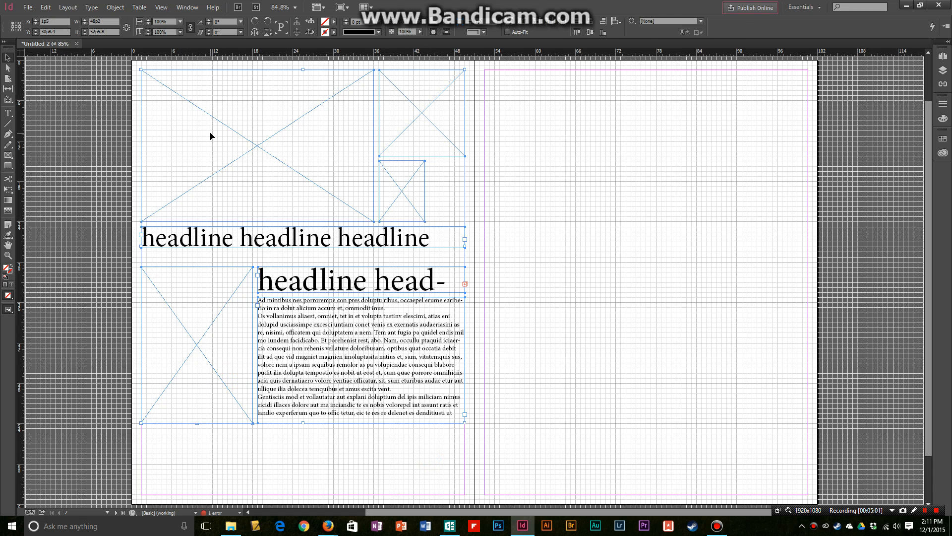
key("Delete")
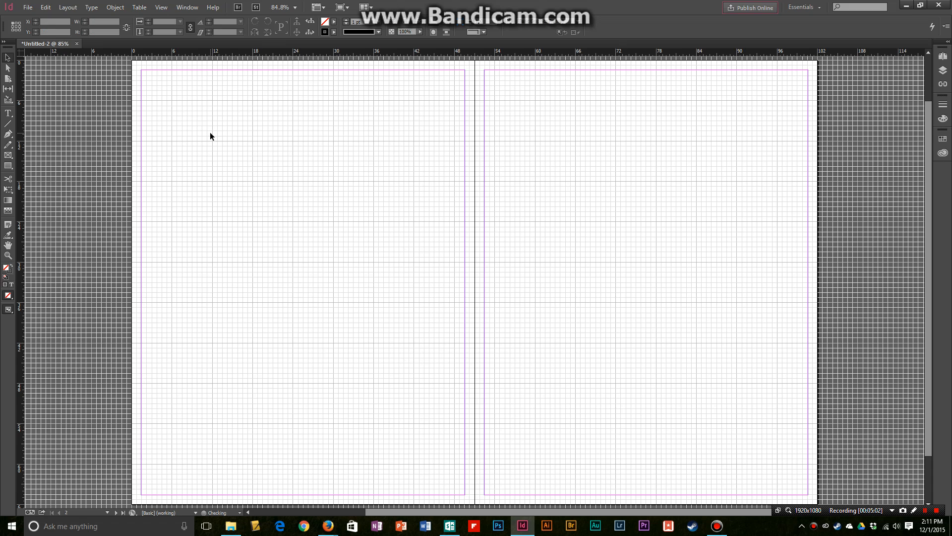
- Draw picture frames about 20p4.8 by 18p7.2 and 8p0 by 10p6 on the left page, and move the larger one onto the right page
left_click(9, 155)
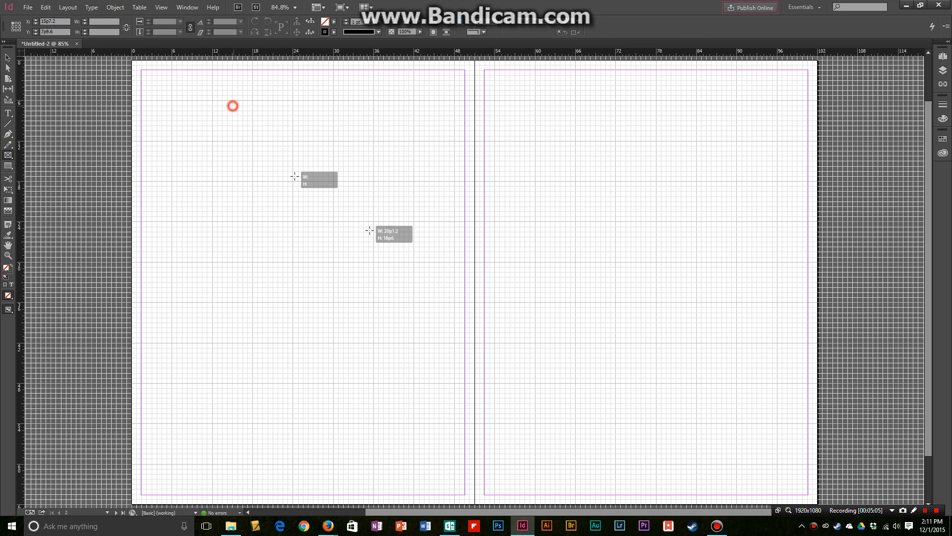
left_click_drag(232, 104, 370, 230)
mouse_move(220, 178)
left_mouse_down()
mouse_move(166, 249)
mouse_move(425, 189)
left_mouse_up()
left_click(9, 58)
left_click_drag(320, 160, 603, 274)
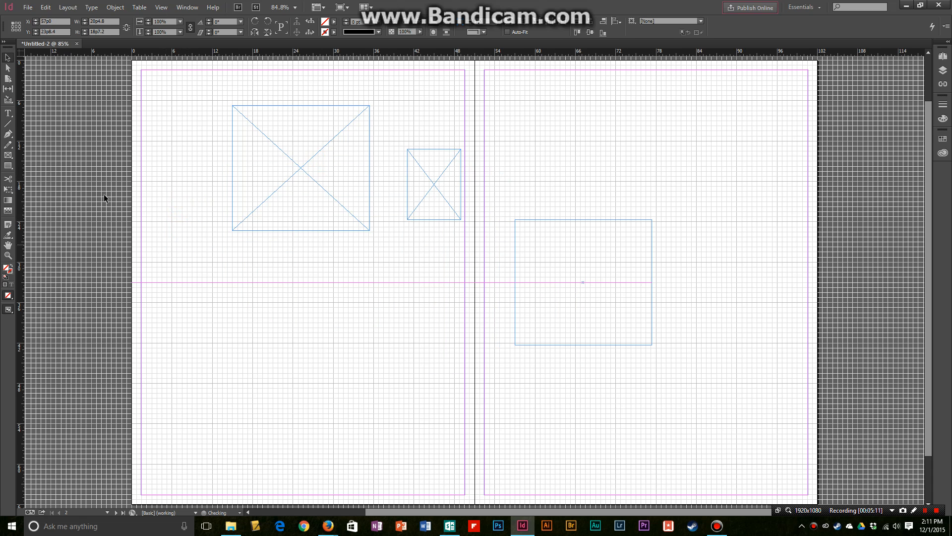
- Rotate the small picture frame about 26° counterclockwise and enlarge it to about 29p3.6 by 41p2.5, extending past the left page's edges
left_click(408, 150)
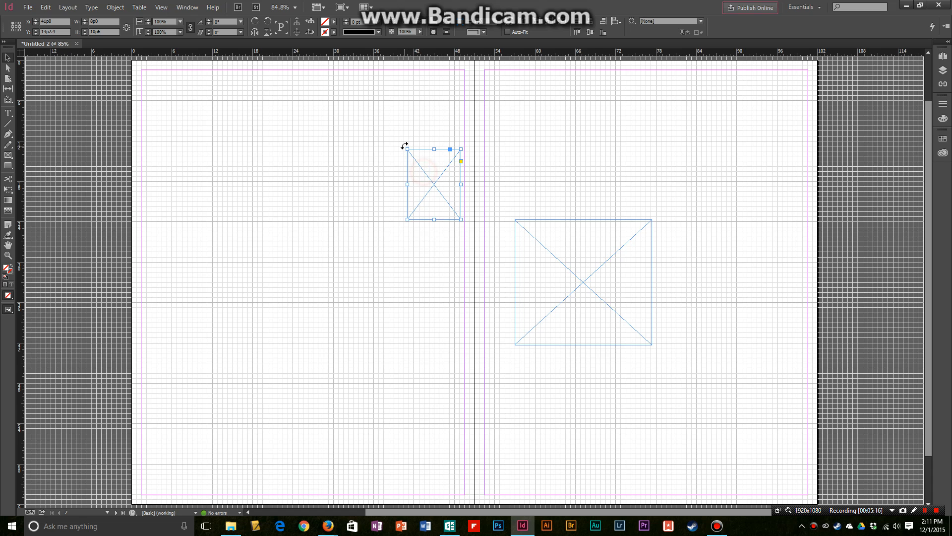
left_click_drag(403, 144, 368, 165)
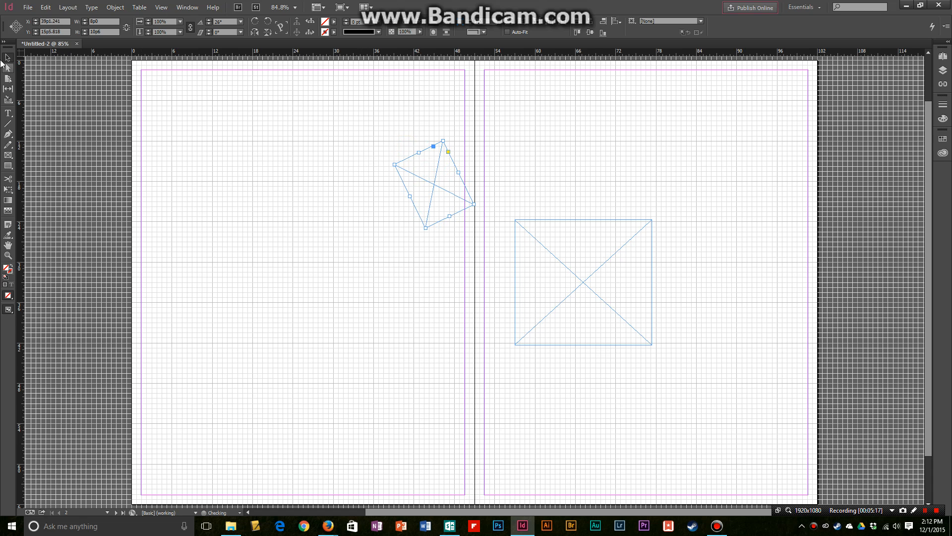
left_click_drag(464, 195, 413, 230)
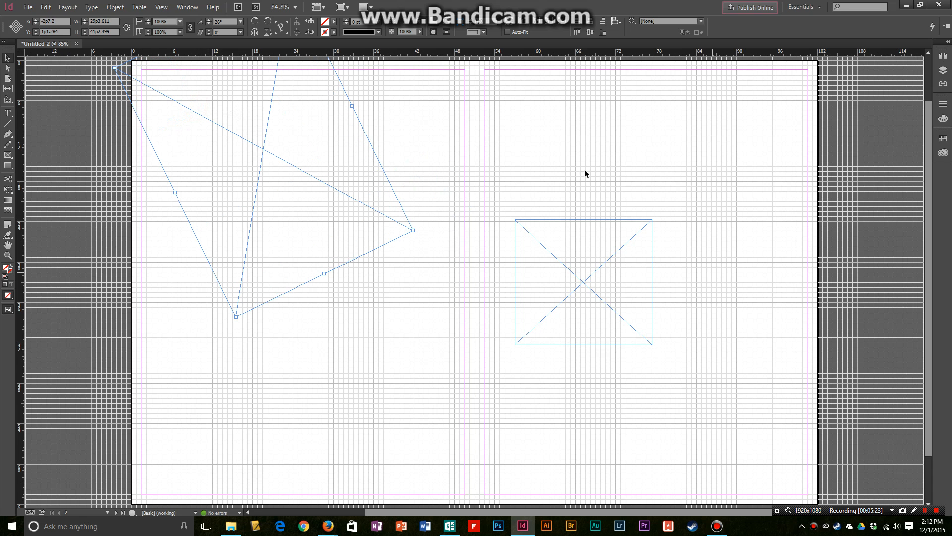
- Move the unrotated picture frame back onto the left page so it overlaps the rotated frame and ends at the spine
left_click(506, 125)
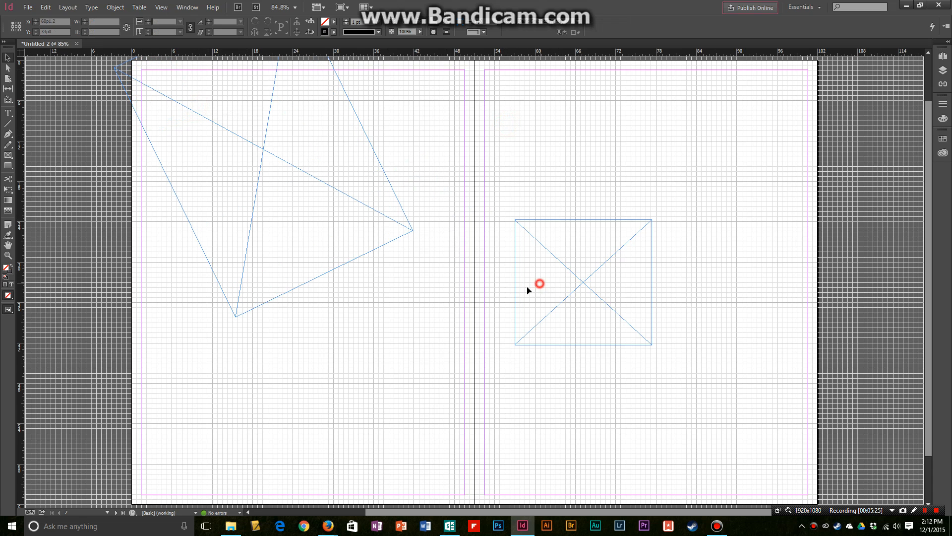
left_click_drag(528, 290, 362, 285)
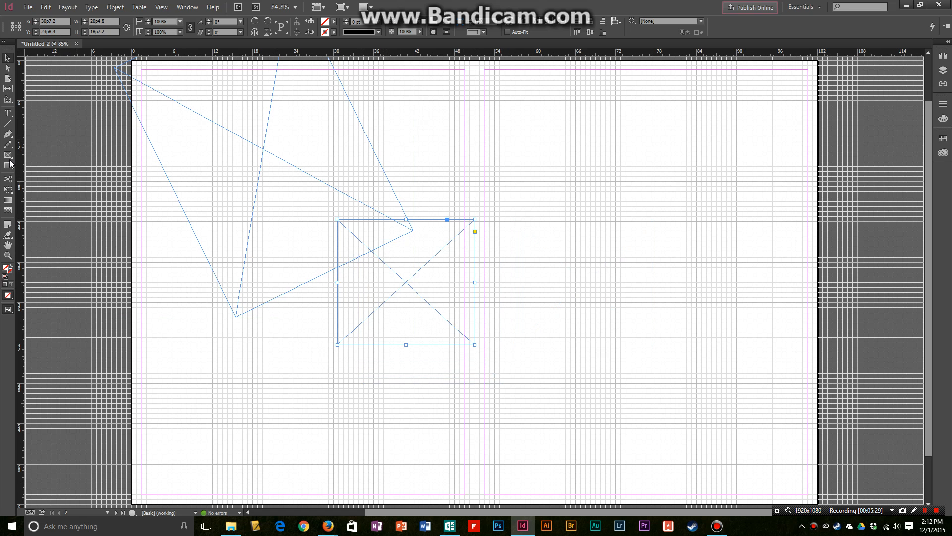
- Draw a text frame about 31p8.4 by 31p7.2 on the right page and fill it with placeholder text
left_click(8, 113)
left_click_drag(542, 108, 755, 321)
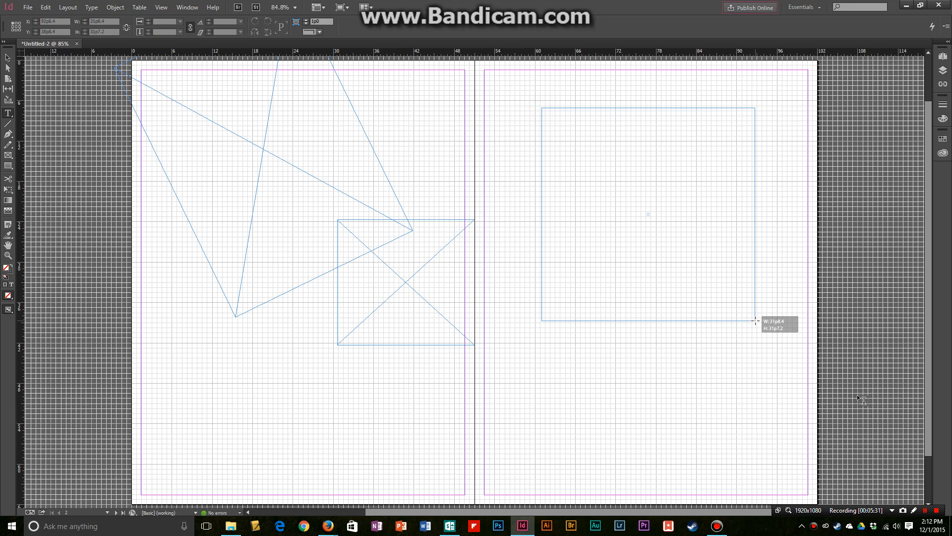
left_click(91, 7)
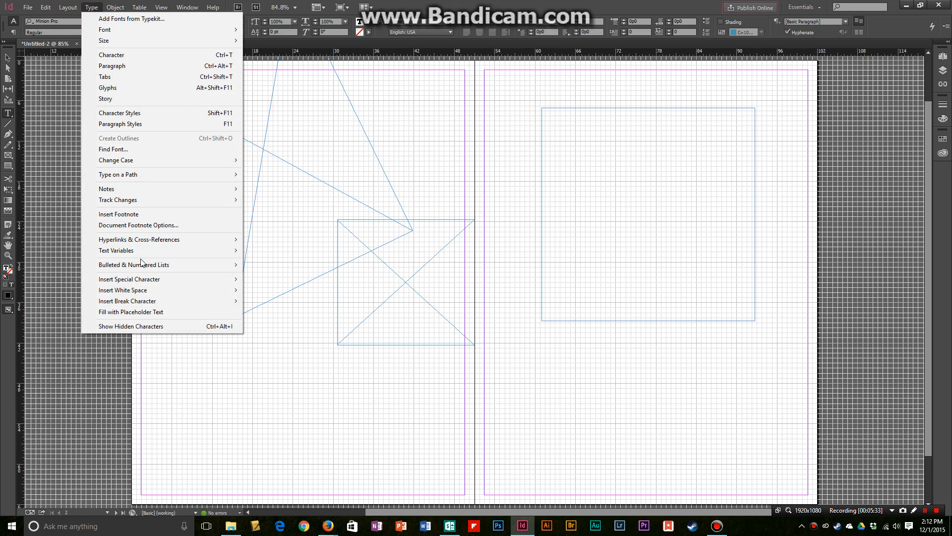
left_click(131, 311)
- Reduce the type size of the first two placeholder paragraphs to 10 pt
double_click(559, 199)
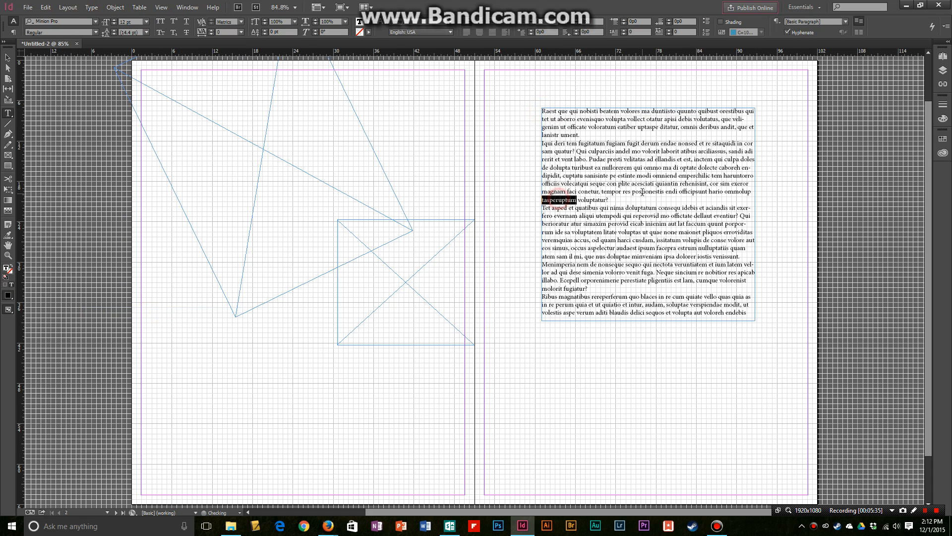
left_click_drag(629, 206, 149, 40)
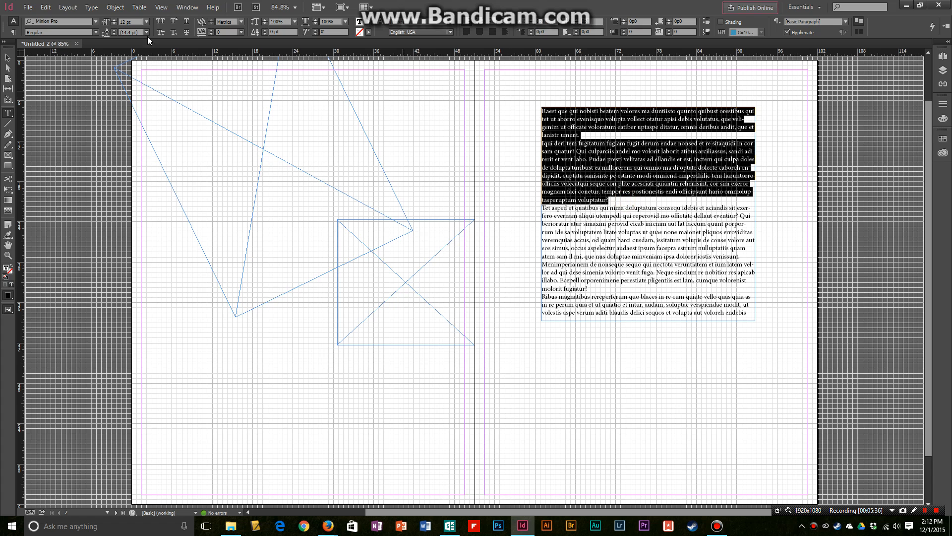
left_click(114, 20)
left_click(114, 20)
left_click(114, 20)
left_click(114, 23)
left_click(114, 24)
left_click(114, 24)
left_click(114, 24)
left_click(114, 24)
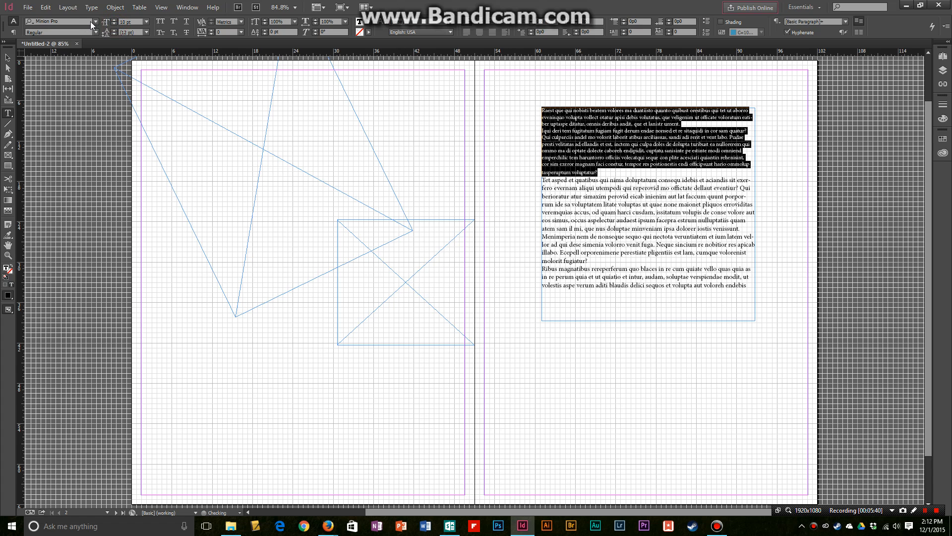
- Change the font of the two selected paragraphs to Microsoft Himalaya
left_click(75, 18)
key("Up")
key("Up")
key("Up")
key("Up")
key("Up")
key("Up")
key("Up")
key("Up")
key("Up")
key("Up")
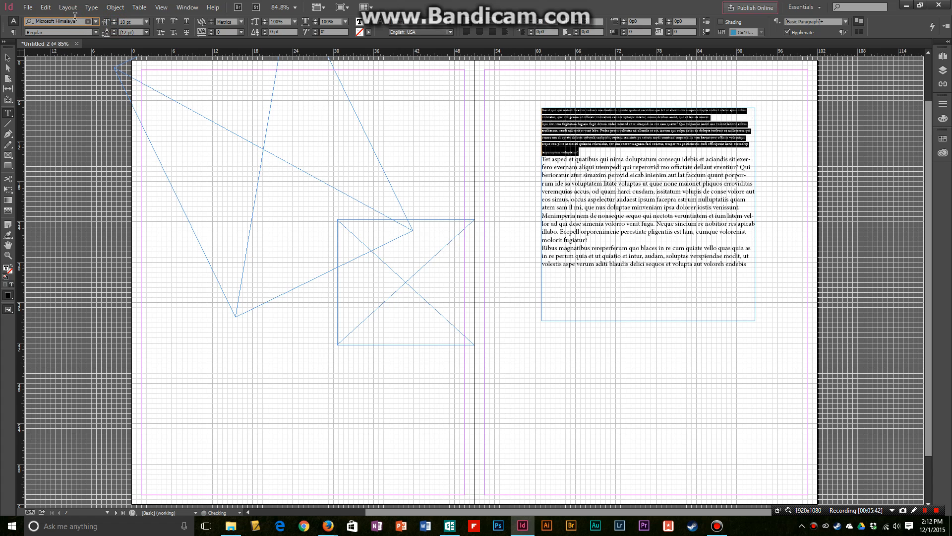